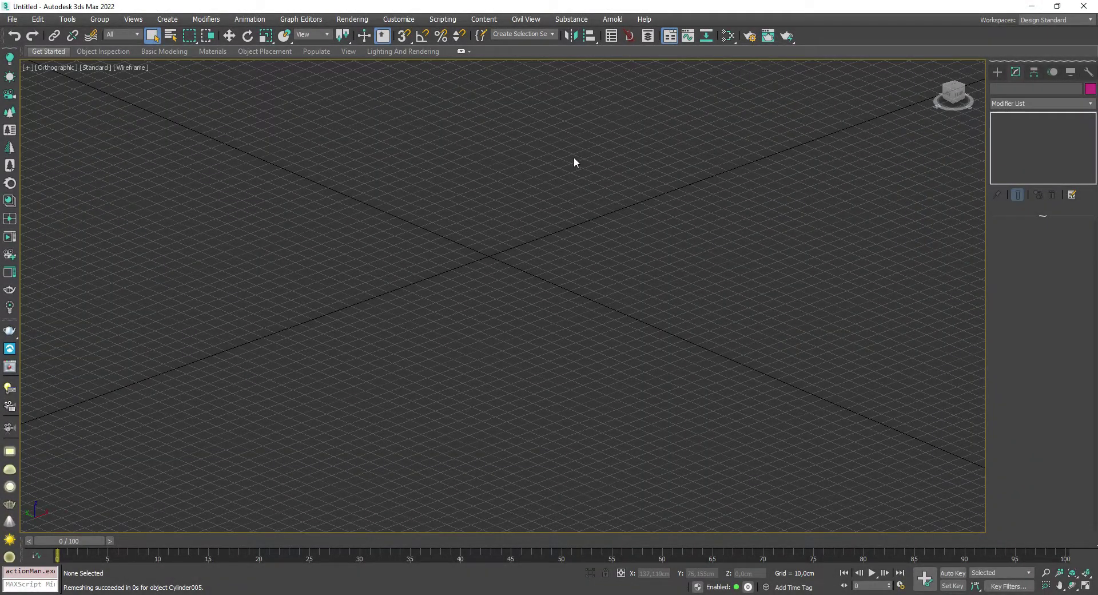
- Launch Debris Maker v2.0, move its floating window right, and open the debris module dropdown
click(632, 39)
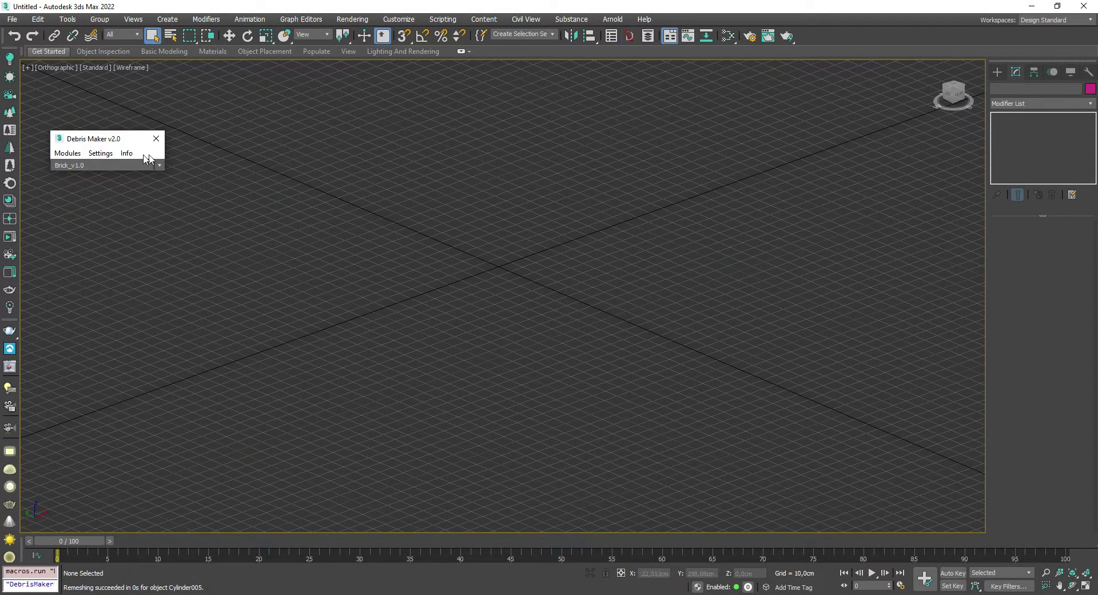
drag(94, 143, 173, 137)
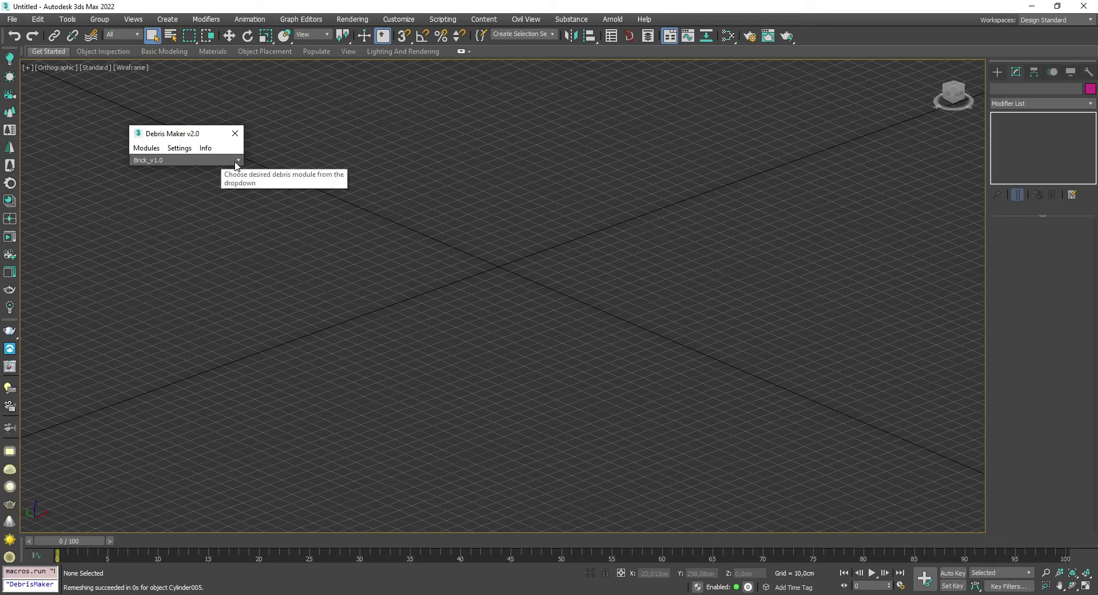
click(238, 161)
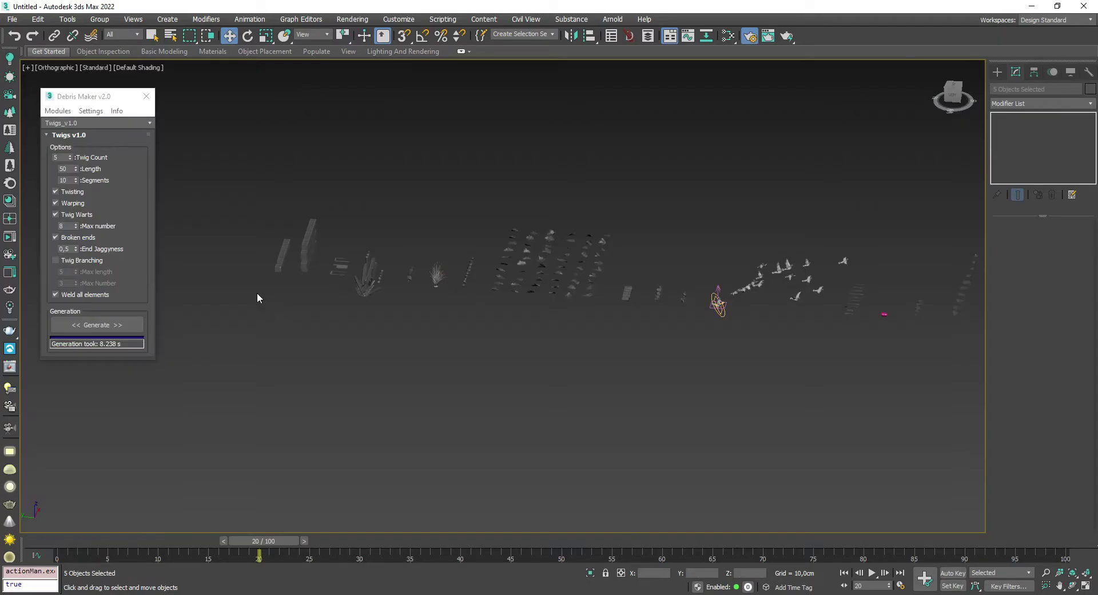
middle_drag(265, 266, 330, 269)
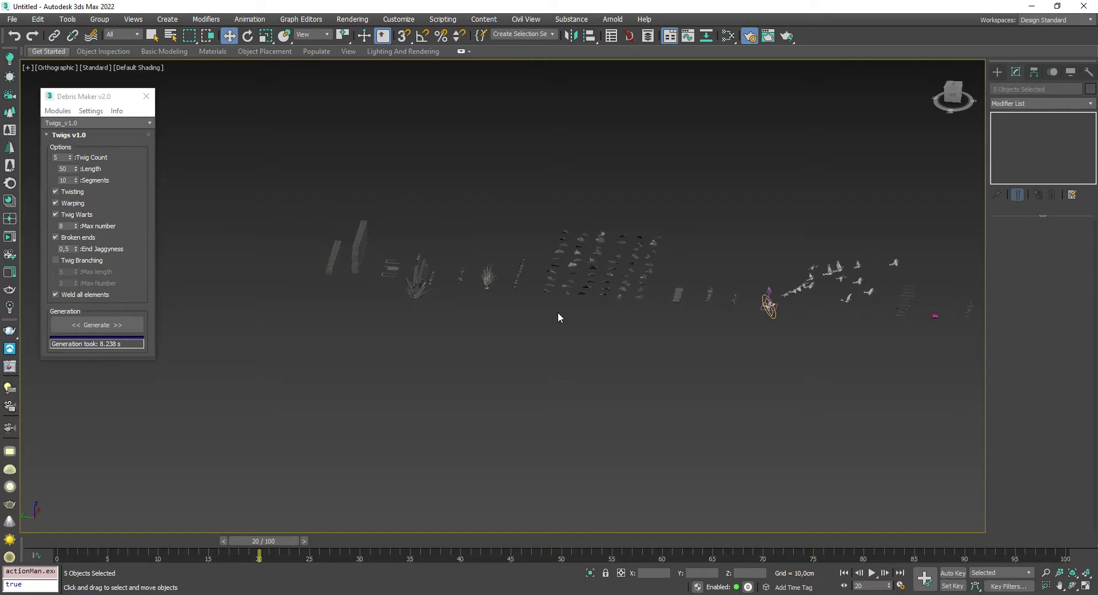
mouse_move(559, 317)
middle_down()
mouse_move(409, 301)
mouse_move(583, 315)
mouse_move(331, 335)
mouse_move(699, 331)
middle_up()
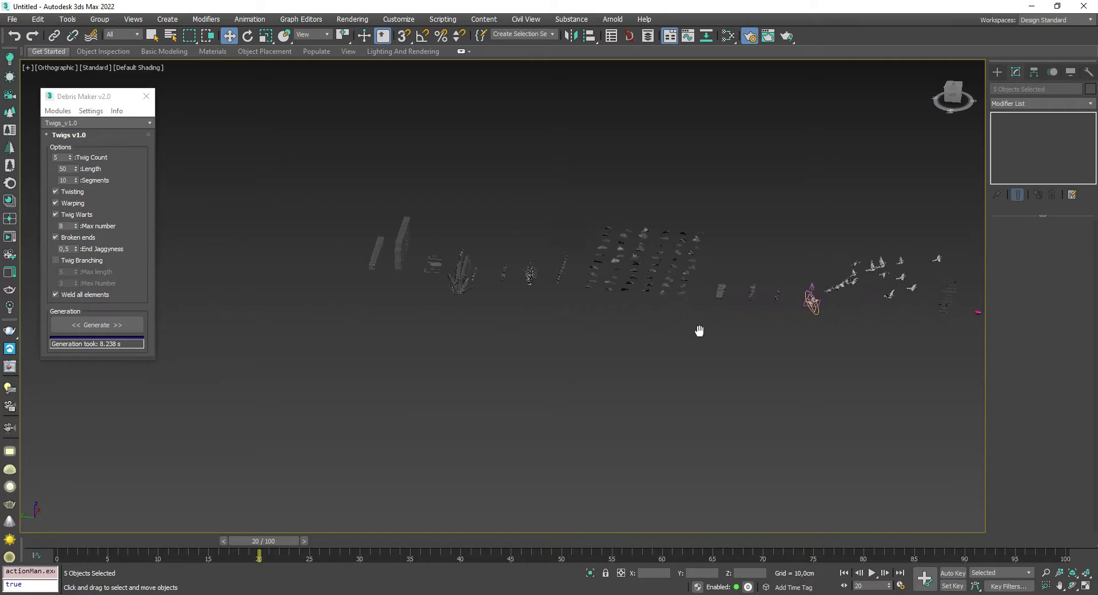
scroll(382, 244, up, 5)
scroll(382, 245, up, 2)
click(395, 263)
scroll(524, 265, down, 2)
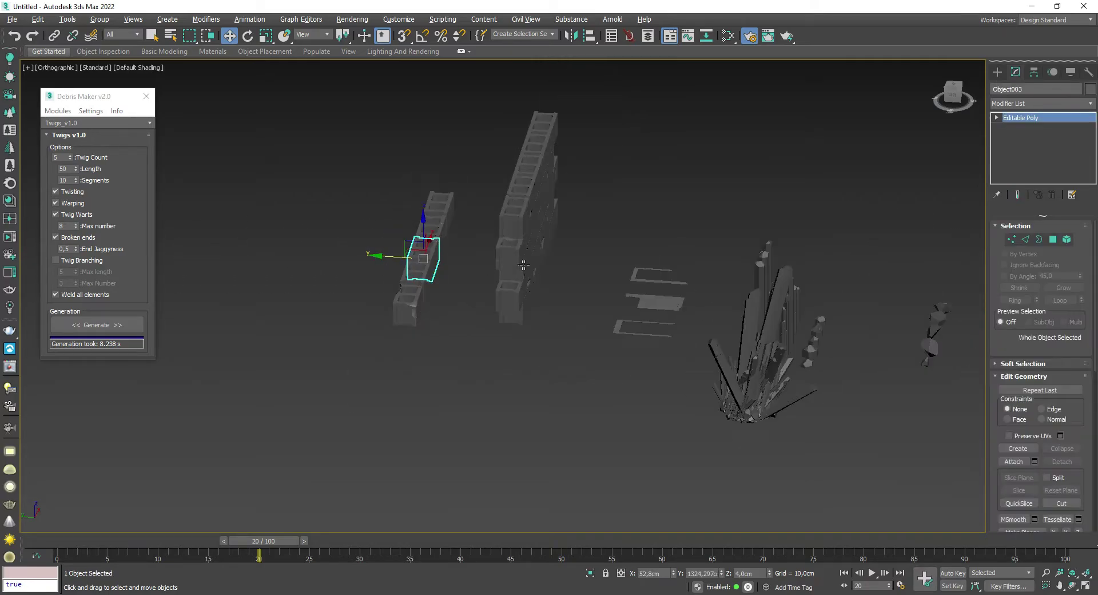
alt+middle_drag(523, 265, 562, 247)
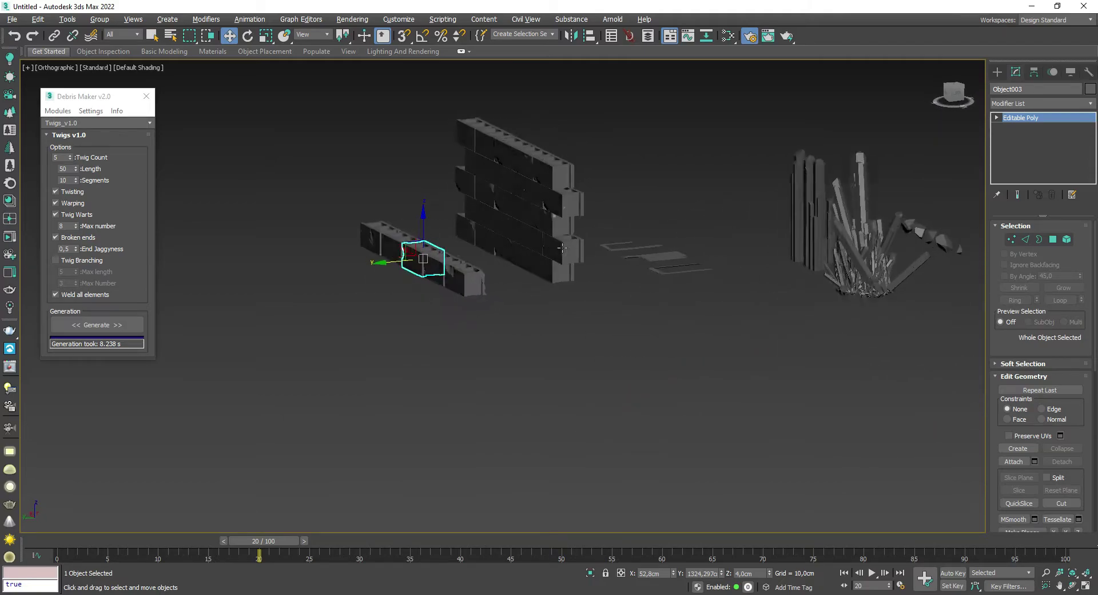
scroll(561, 172, up, 2)
scroll(474, 220, up, 2)
scroll(452, 223, up, 2)
click(441, 223)
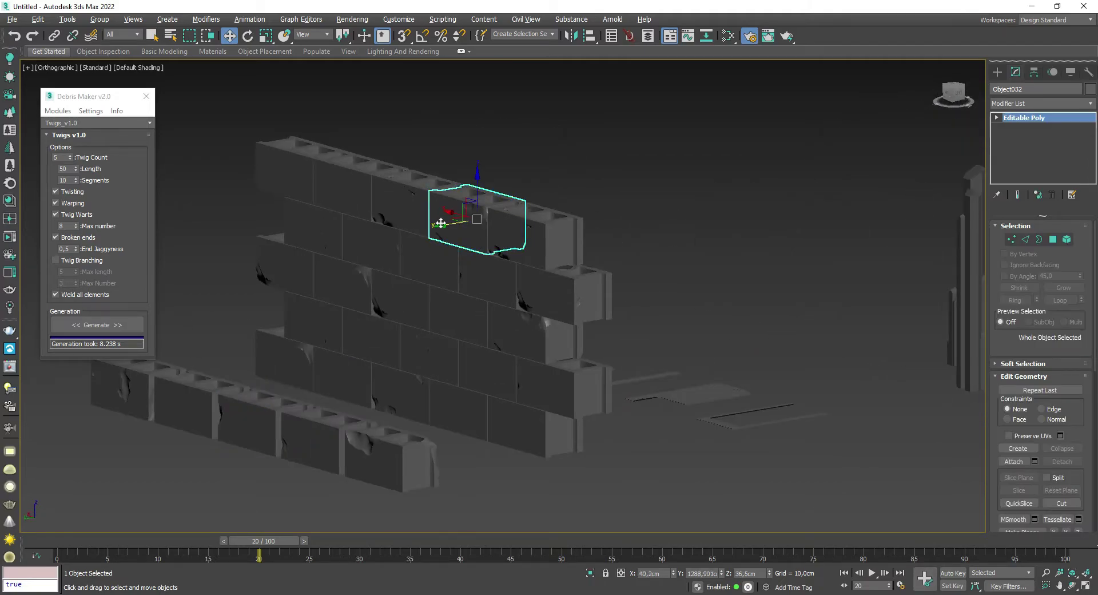
alt+middle_drag(441, 222, 440, 276)
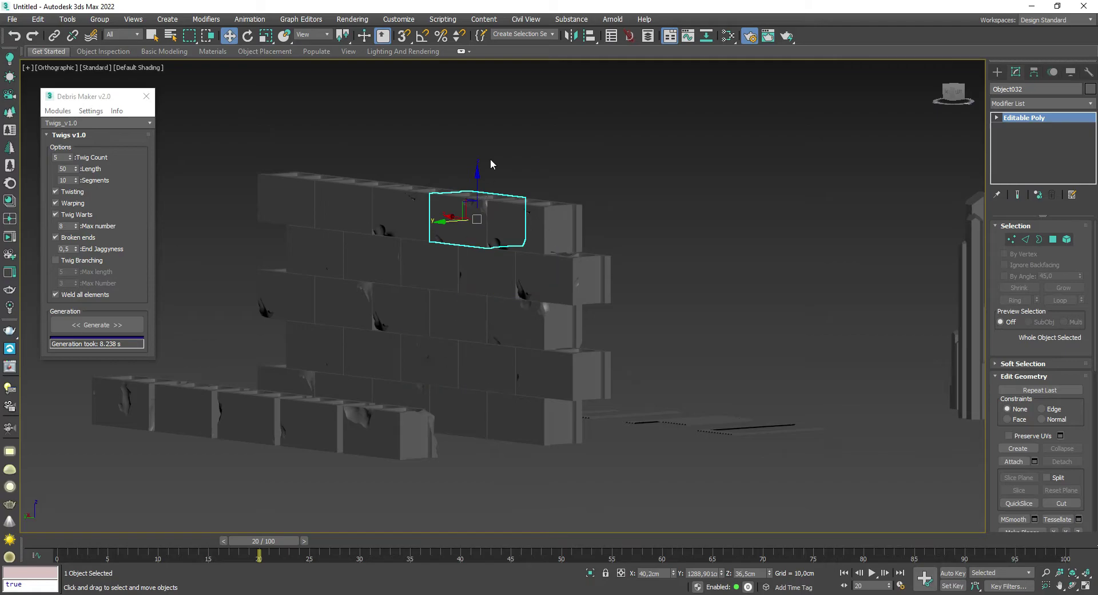
scroll(480, 229, down, 2)
scroll(474, 246, down, 1)
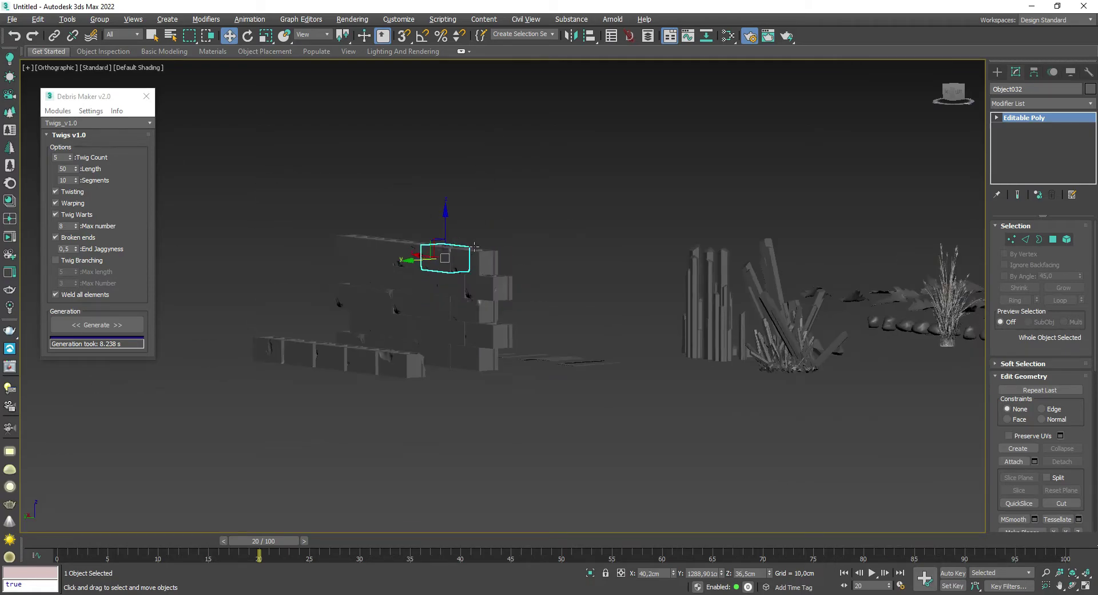
alt+middle_drag(474, 246, 453, 294)
middle_drag(532, 277, 416, 294)
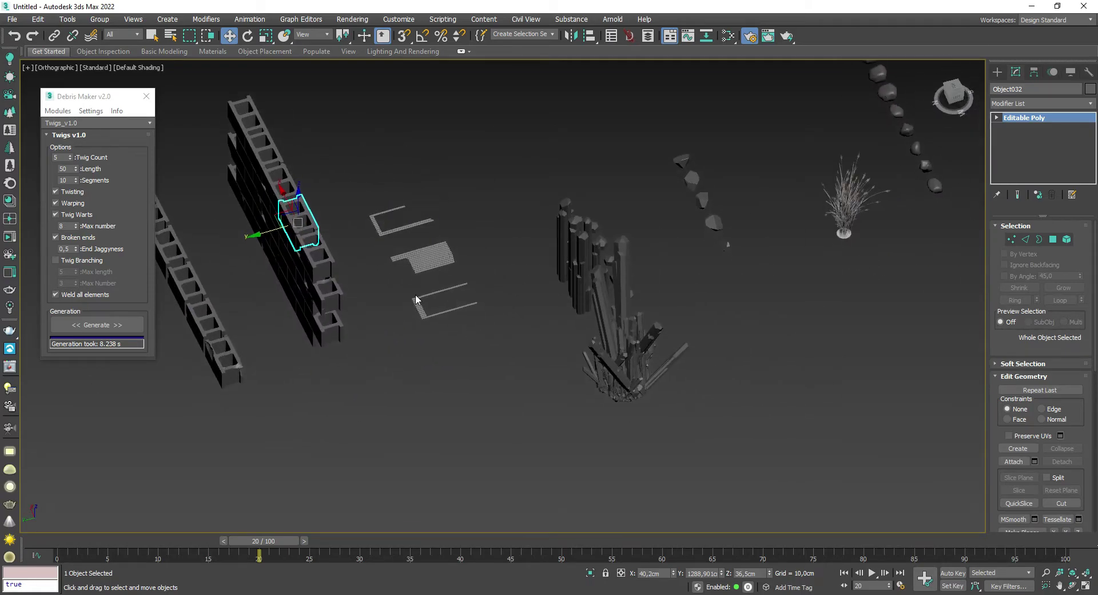
scroll(415, 294, up, 5)
click(444, 228)
scroll(505, 267, down, 3)
mouse_move(505, 266)
alt+middle_down()
mouse_move(574, 276)
mouse_move(512, 276)
mouse_move(545, 264)
mouse_move(503, 177)
mouse_move(515, 435)
mouse_move(419, 285)
mouse_move(510, 281)
mouse_move(429, 253)
mouse_move(661, 326)
alt+middle_up()
click(514, 434)
scroll(661, 326, up, 5)
click(503, 166)
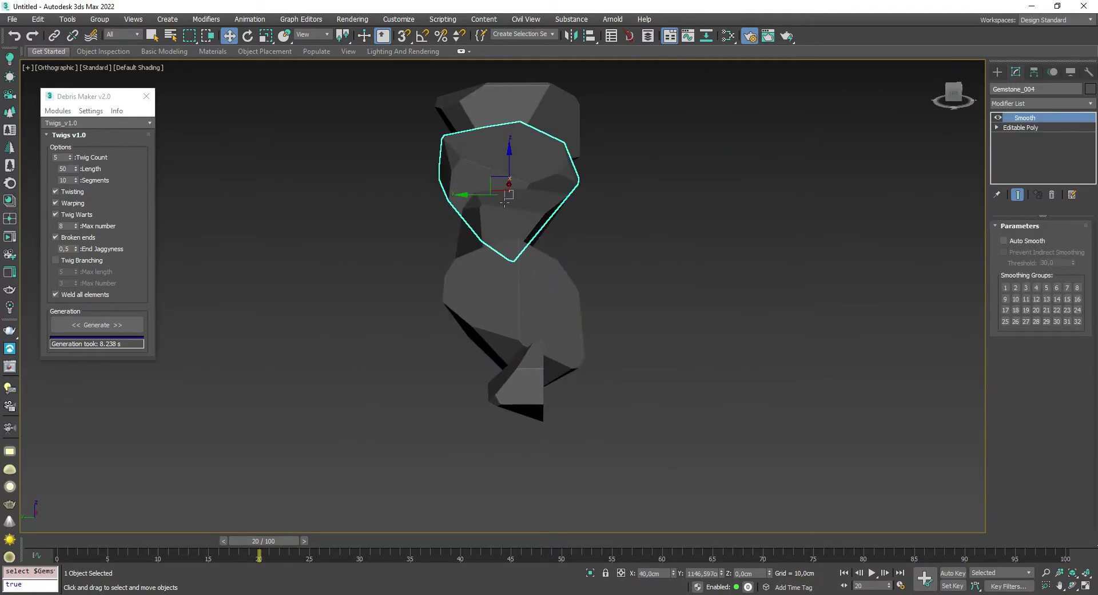
scroll(433, 299, down, 3)
mouse_move(433, 300)
alt+middle_down()
mouse_move(475, 417)
mouse_move(373, 409)
alt+middle_up()
scroll(373, 409, up, 3)
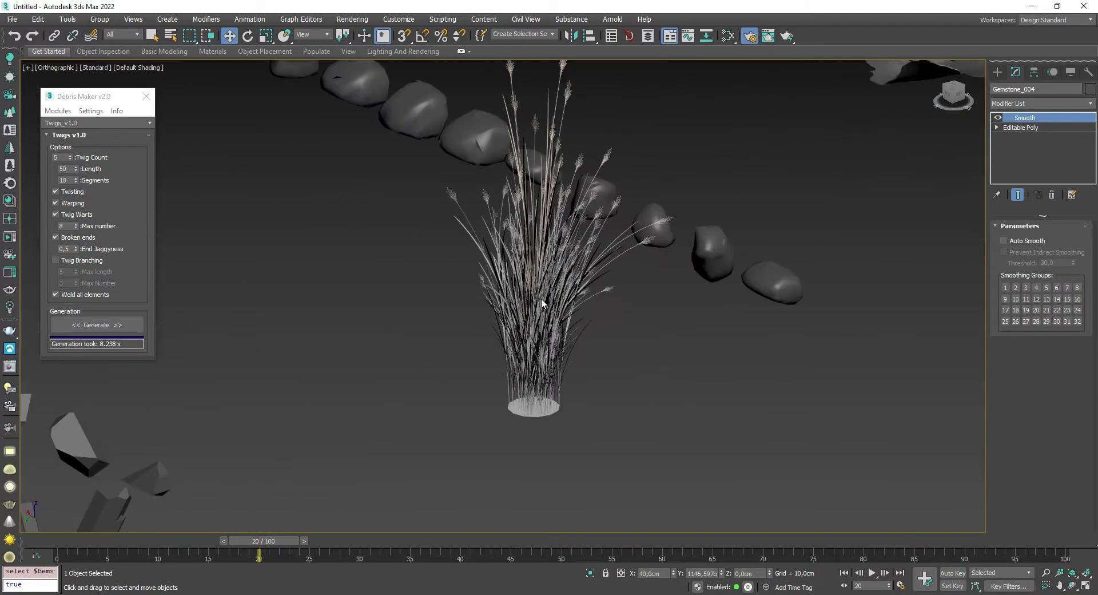
click(534, 343)
scroll(533, 343, down, 2)
scroll(534, 280, up, 2)
alt+middle_drag(534, 280, 400, 291)
scroll(457, 295, up, 4)
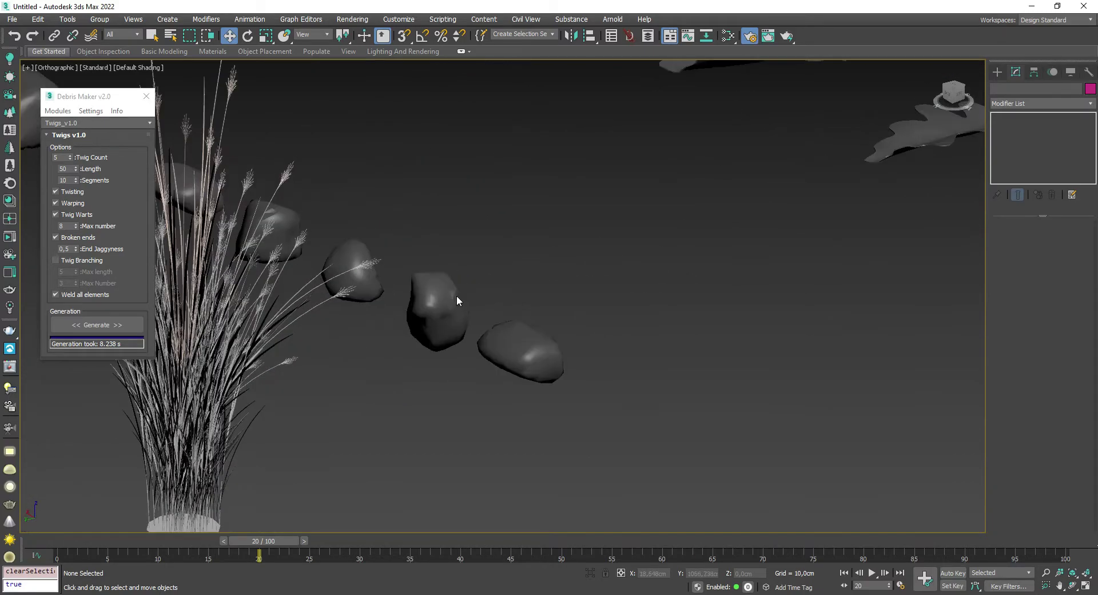
click(435, 318)
scroll(470, 349, up, 2)
scroll(470, 348, down, 3)
alt+middle_drag(500, 320, 471, 246)
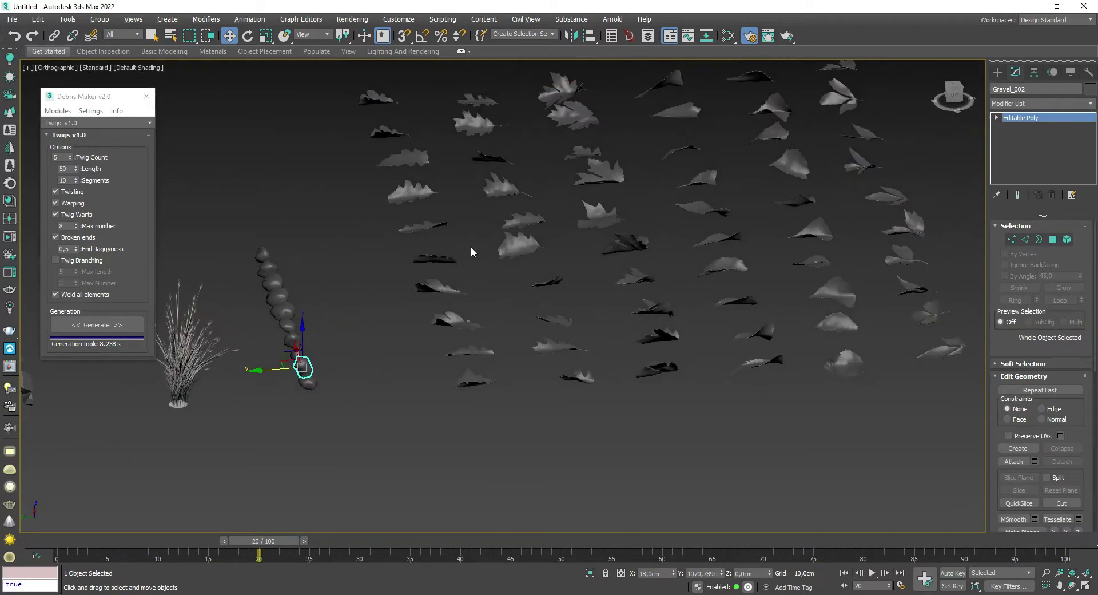
scroll(471, 246, up, 2)
click(574, 225)
scroll(347, 301, down, 3)
scroll(502, 270, up, 3)
mouse_move(479, 297)
alt+middle_down()
mouse_move(502, 270)
mouse_move(431, 326)
mouse_move(430, 343)
mouse_move(551, 313)
alt+middle_up()
scroll(431, 326, down, 2)
scroll(431, 326, up, 1)
scroll(430, 341, down, 2)
scroll(551, 313, up, 4)
click(551, 313)
scroll(370, 281, down, 2)
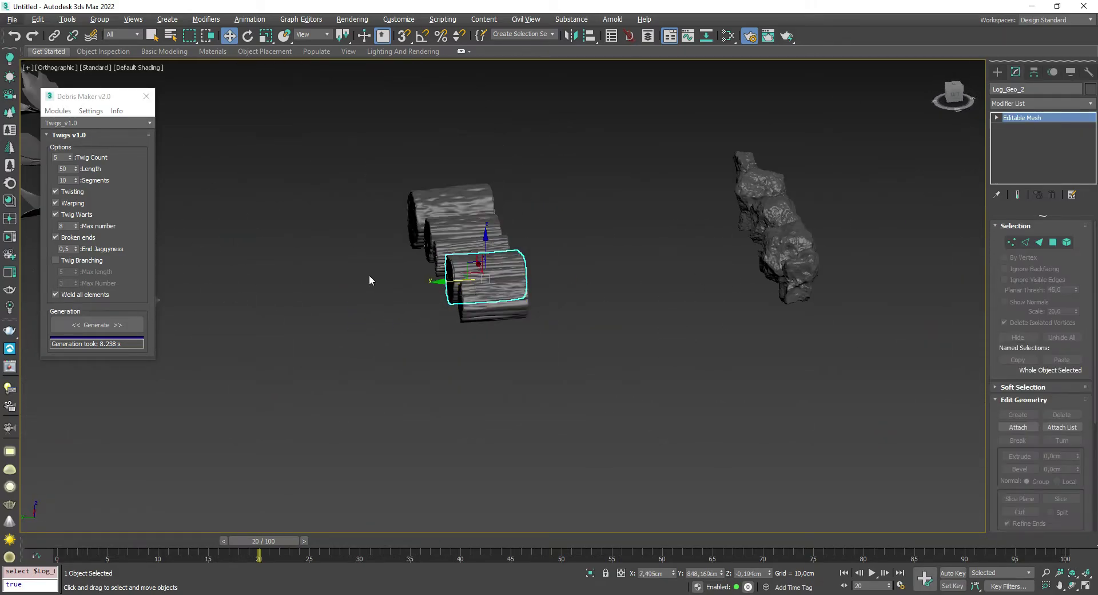
alt+middle_drag(369, 280, 492, 266)
scroll(486, 317, up, 3)
scroll(486, 317, up, 4)
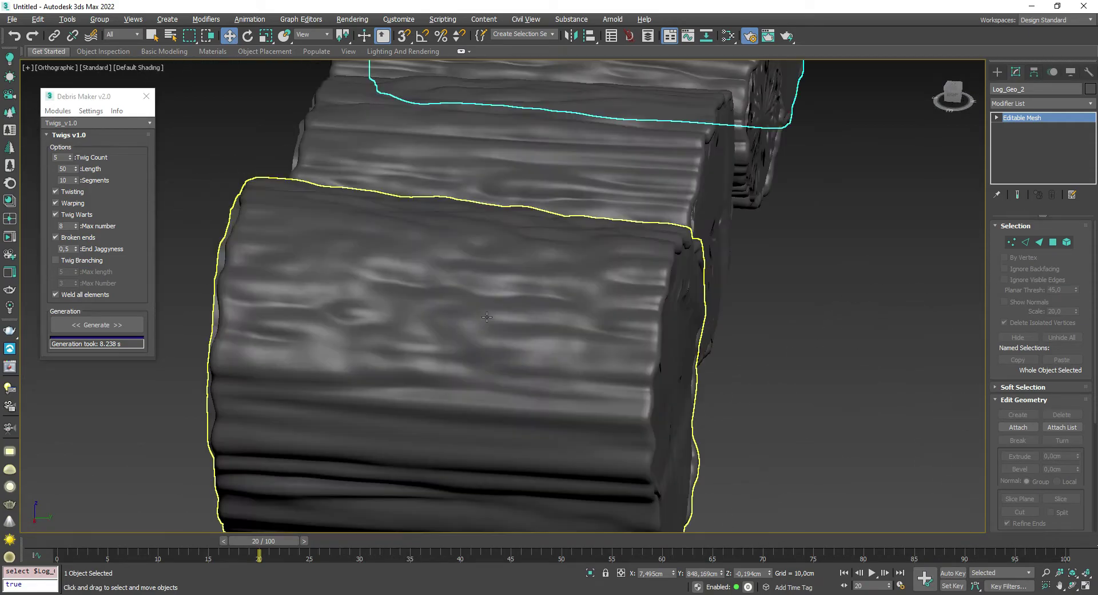
scroll(486, 316, down, 5)
alt+middle_drag(487, 316, 335, 355)
scroll(507, 275, up, 2)
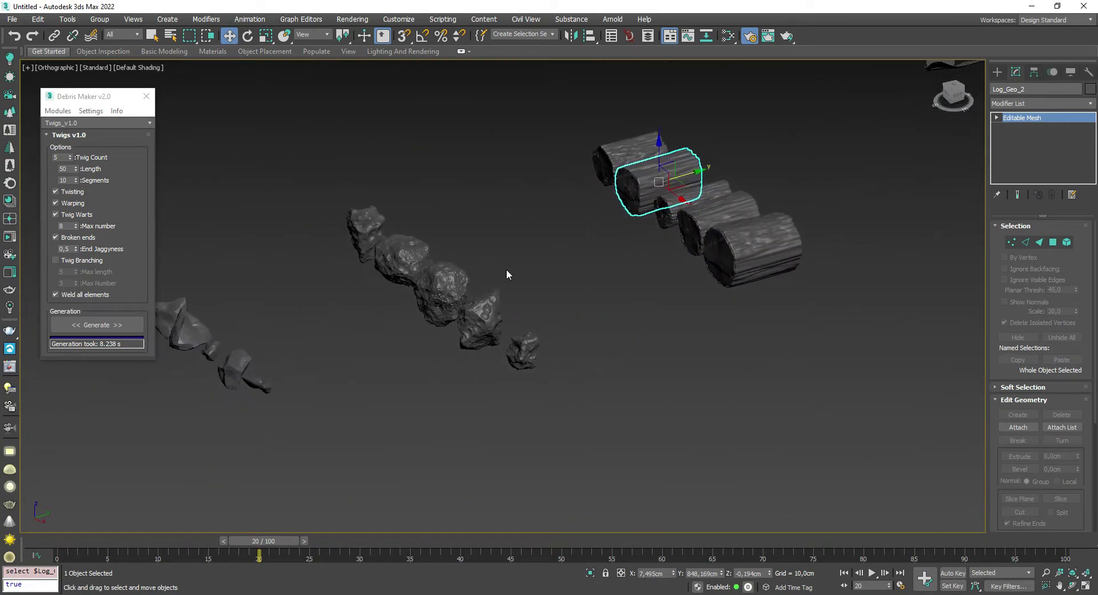
scroll(507, 275, up, 5)
click(501, 276)
scroll(497, 278, down, 5)
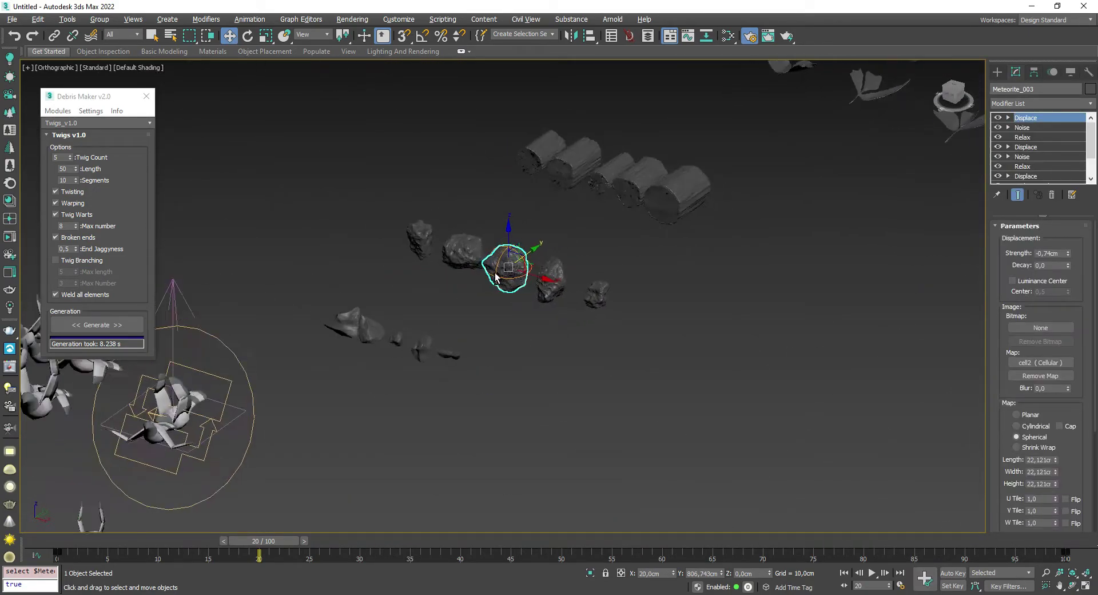
mouse_move(495, 277)
alt+middle_down()
mouse_move(558, 272)
mouse_move(475, 309)
alt+middle_up()
scroll(497, 291, up, 5)
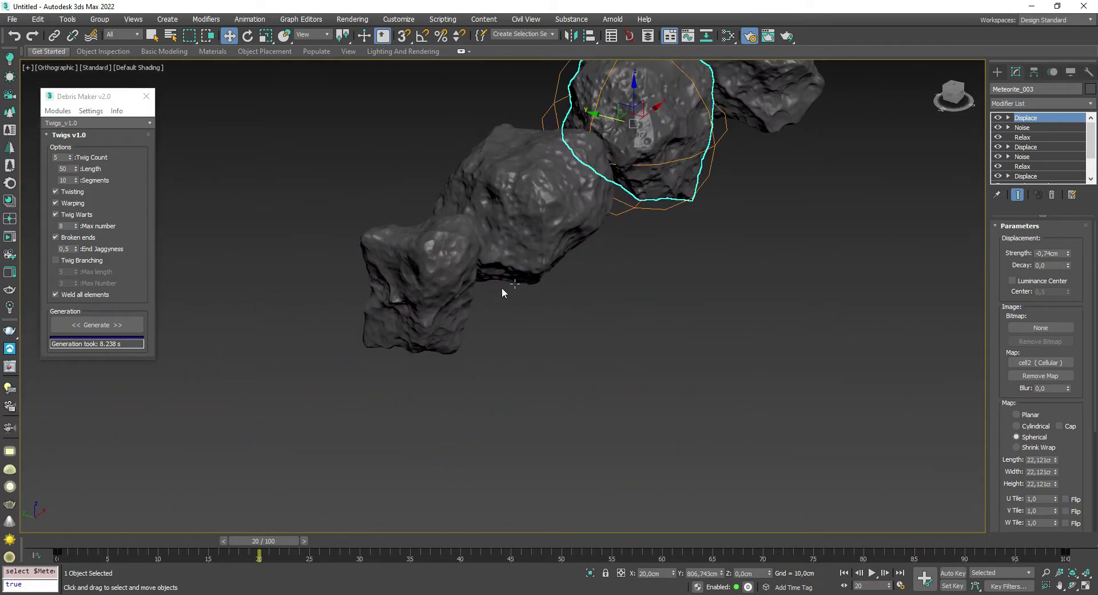
scroll(503, 293, down, 10)
alt+middle_drag(605, 314, 537, 304)
scroll(537, 304, up, 8)
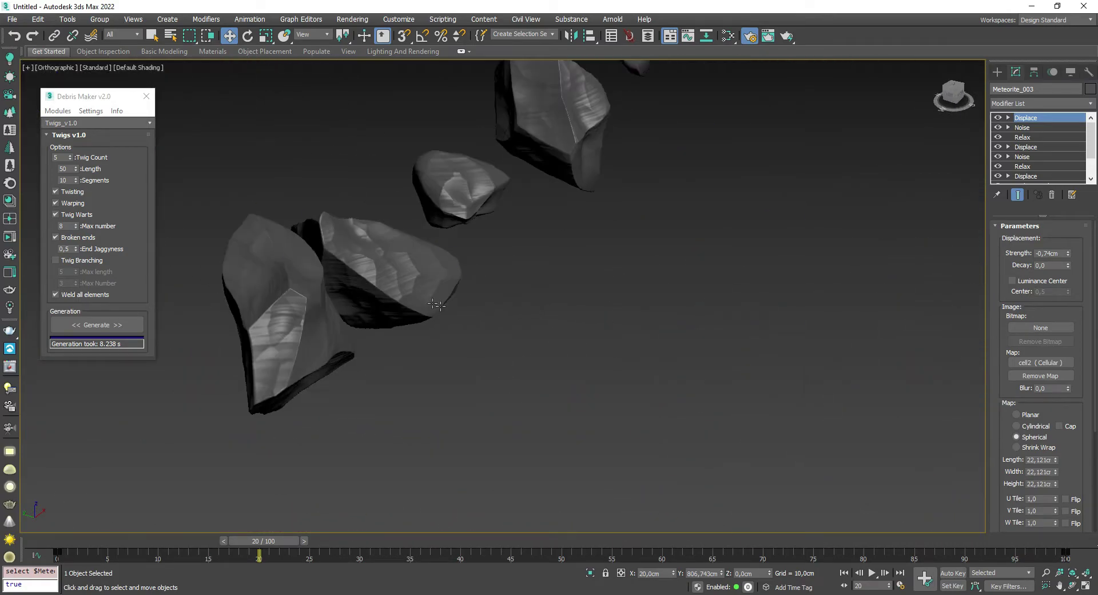
click(435, 304)
scroll(424, 303, down, 10)
scroll(416, 303, up, 3)
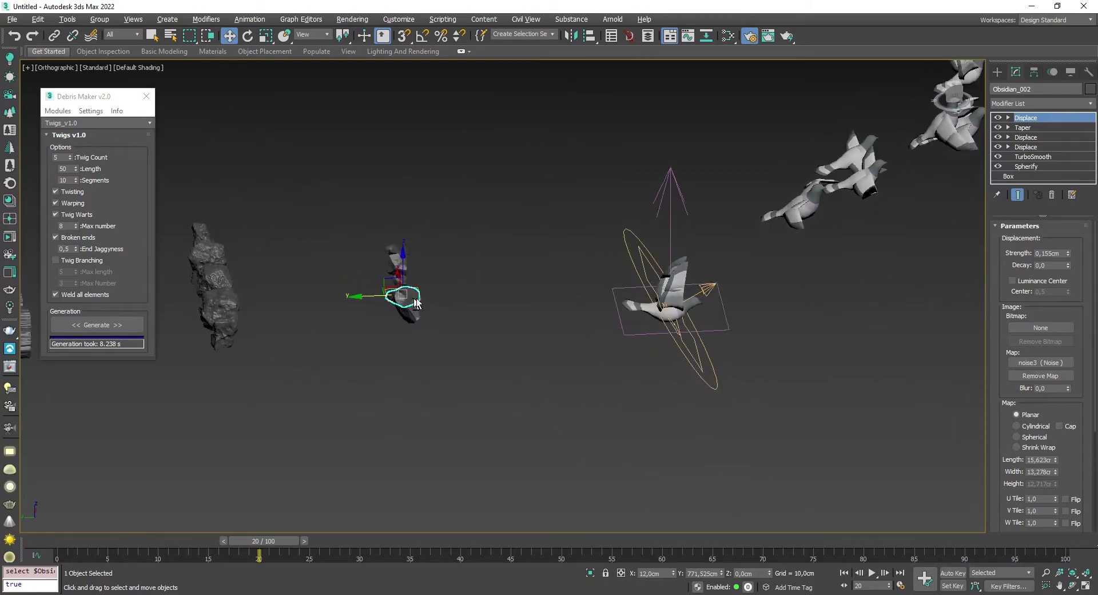
mouse_move(416, 303)
alt+middle_down()
mouse_move(561, 312)
mouse_move(572, 336)
mouse_move(404, 389)
mouse_move(406, 373)
mouse_move(432, 362)
mouse_move(424, 357)
alt+middle_up()
click(557, 312)
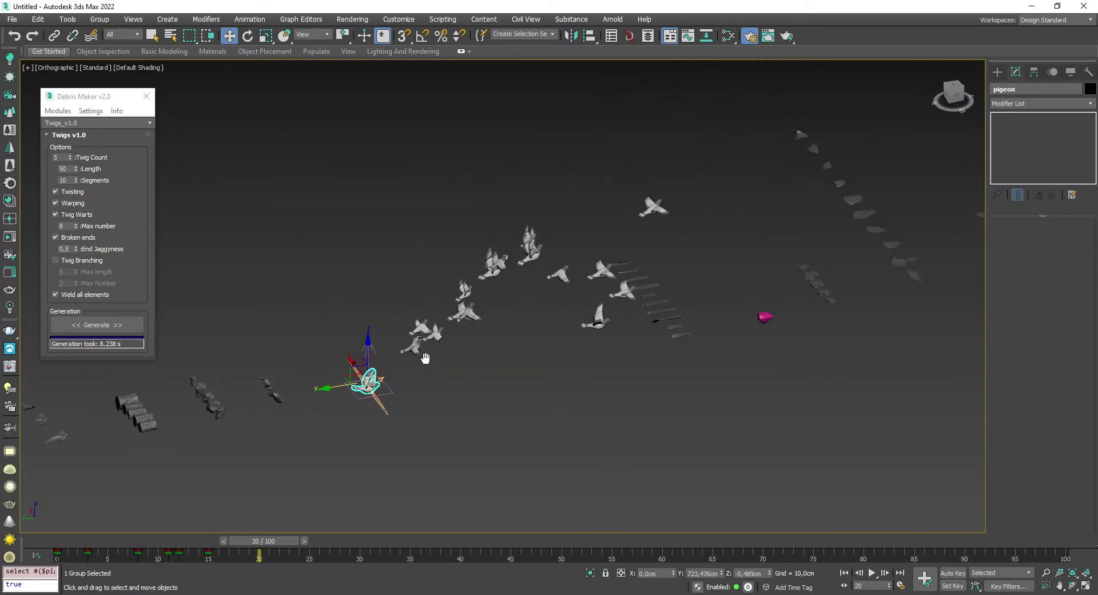
- Rewind the pigeon flock to frame 0, then play its flight animation and stop at frame 34
scroll(341, 416, up, 3)
middle_drag(526, 404, 369, 529)
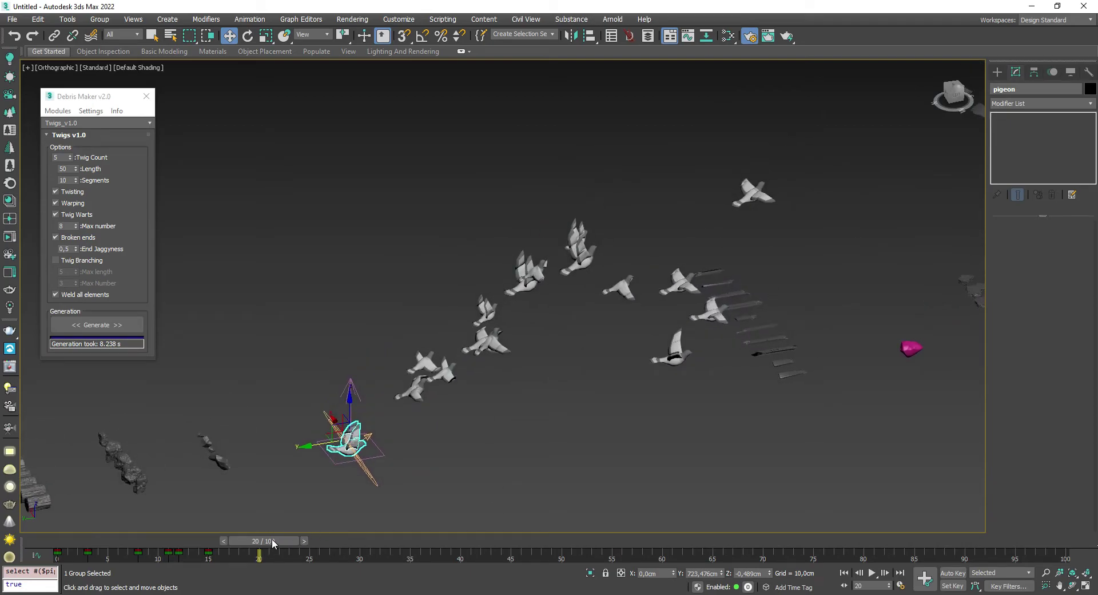
drag(272, 541, 75, 541)
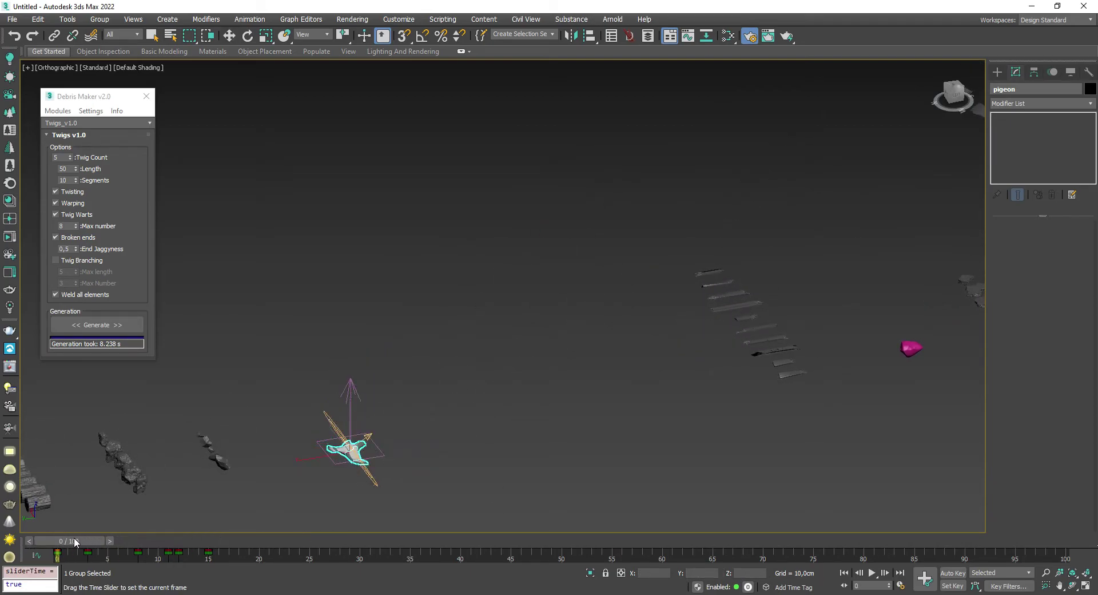
key(w)
click(870, 573)
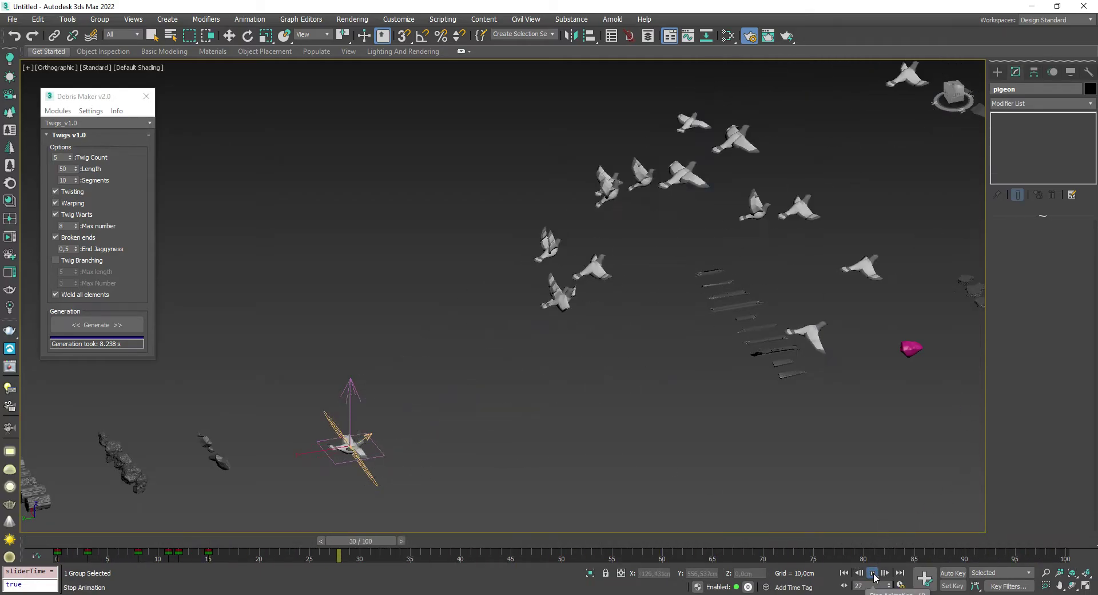
click(872, 573)
mouse_move(741, 413)
middle_down()
mouse_move(655, 413)
mouse_move(476, 352)
middle_up()
- Clear the selection and select the pink rock Box001 to view its modifier stack
scroll(476, 352, up, 10)
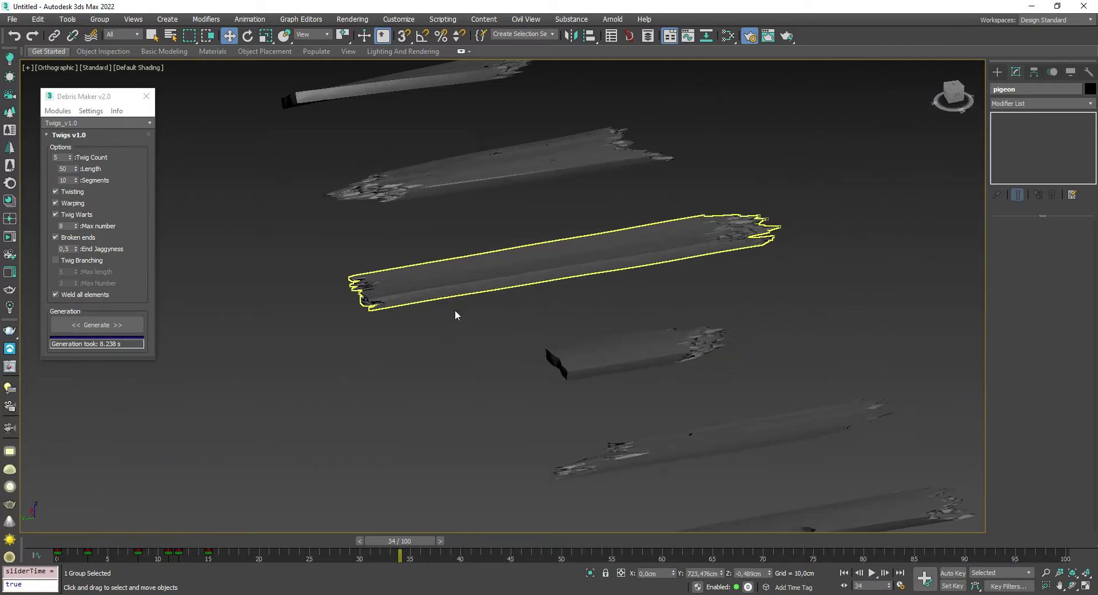
scroll(415, 276, down, 10)
scroll(319, 243, up, 5)
scroll(823, 392, down, 5)
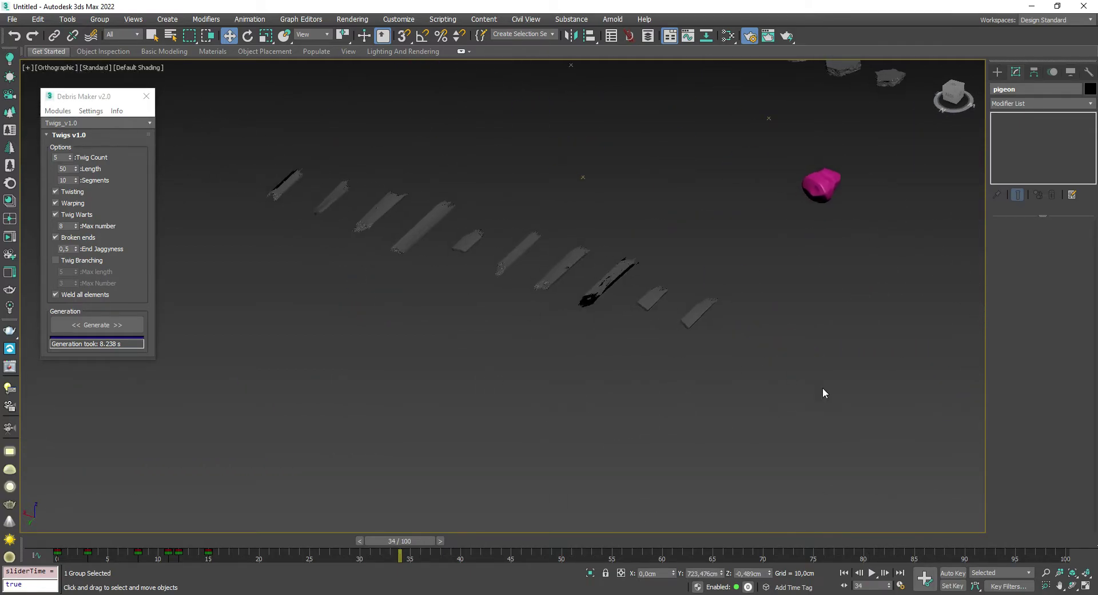
scroll(544, 260, down, 2)
scroll(545, 264, up, 5)
click(436, 407)
scroll(656, 330, down, 5)
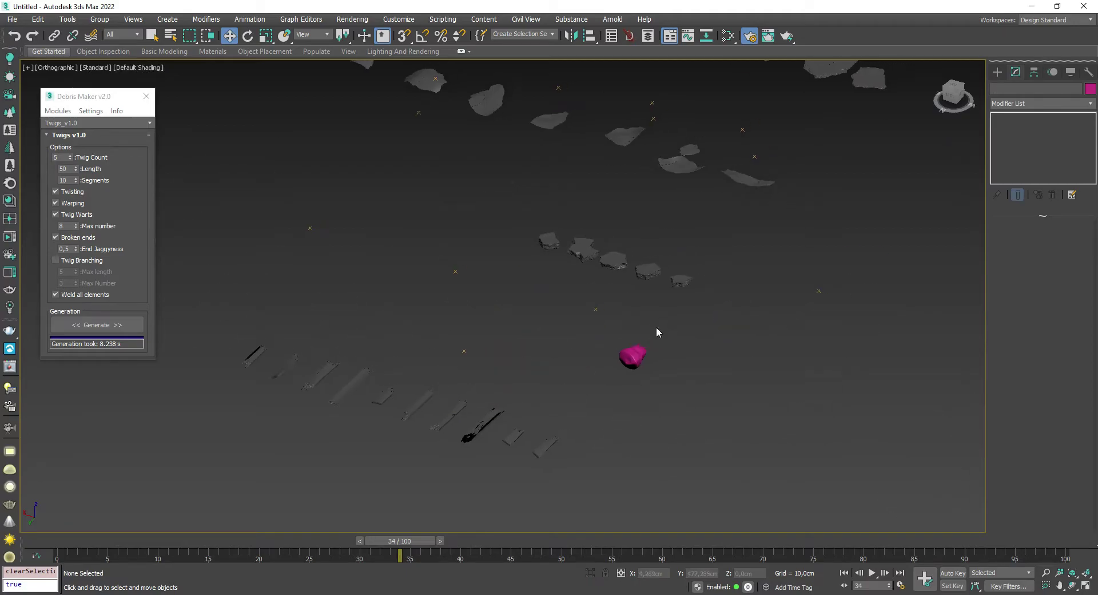
scroll(605, 340, up, 8)
click(604, 340)
- Select the Sandstone_003 slab and check its modifier stack
scroll(606, 349, down, 3)
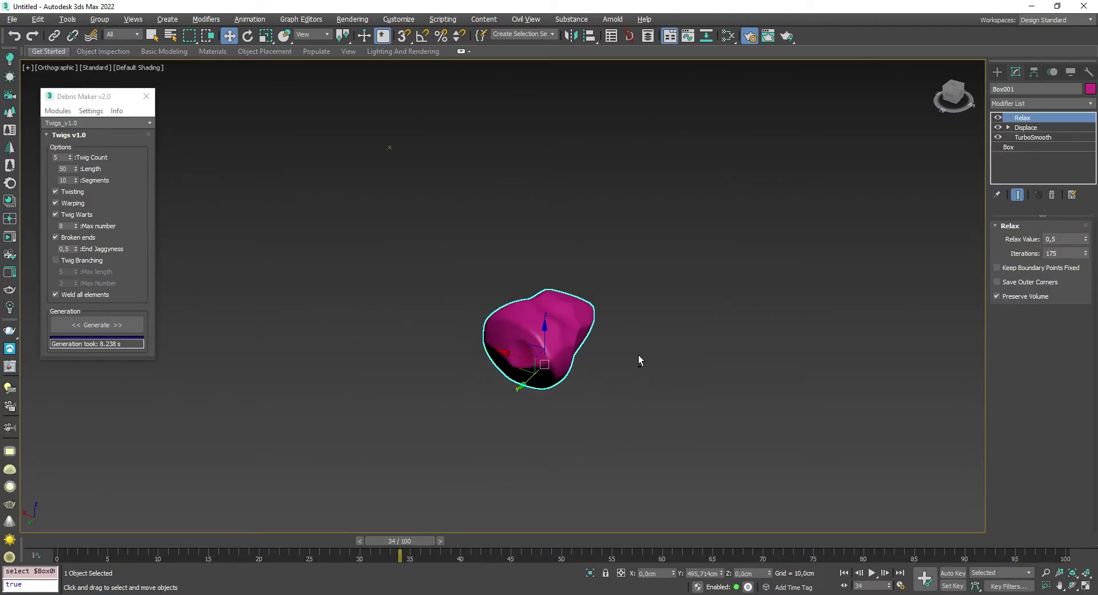
scroll(635, 355, up, 1)
scroll(576, 357, down, 3)
scroll(561, 341, up, 2)
scroll(561, 341, up, 4)
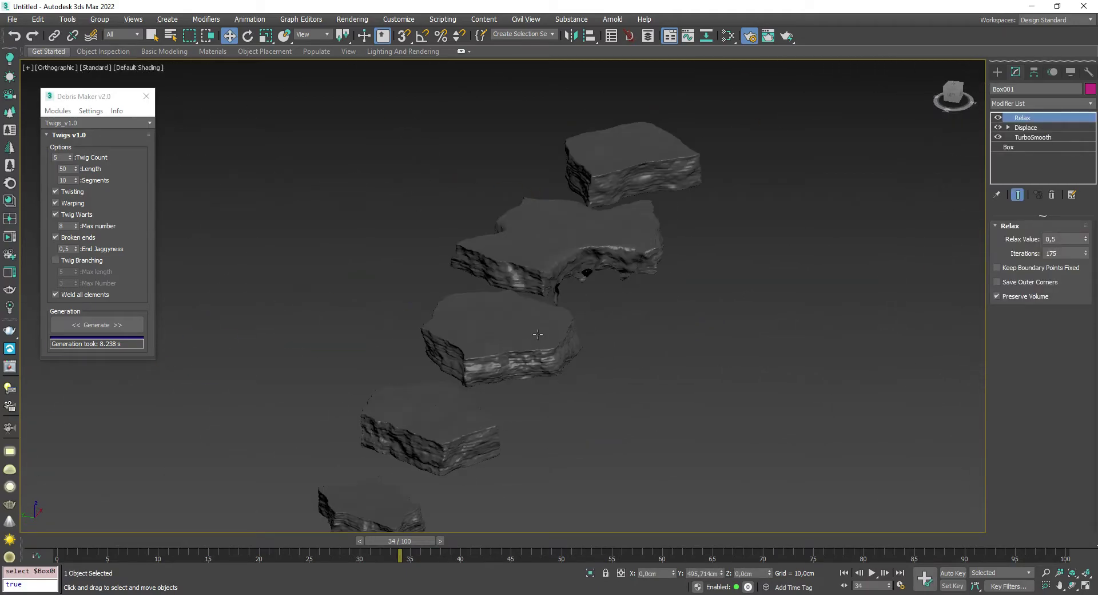
click(449, 347)
- Select the Shrapnel_5 piece and orbit around the shrapnel sheets
scroll(449, 347, down, 2)
scroll(458, 350, down, 2)
scroll(492, 356, up, 7)
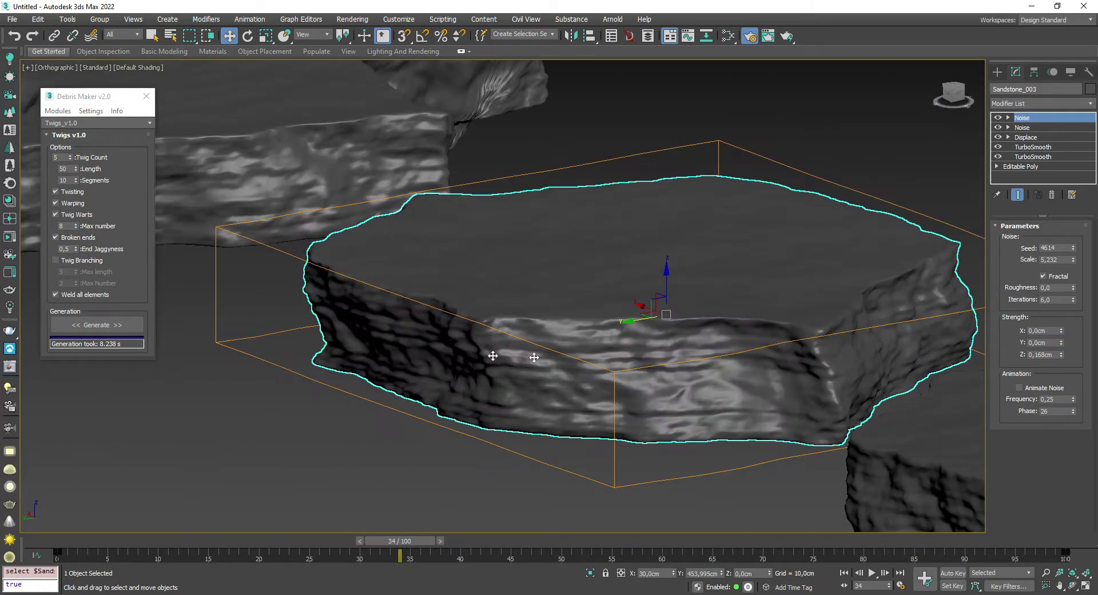
scroll(543, 315, down, 4)
scroll(455, 362, up, 1)
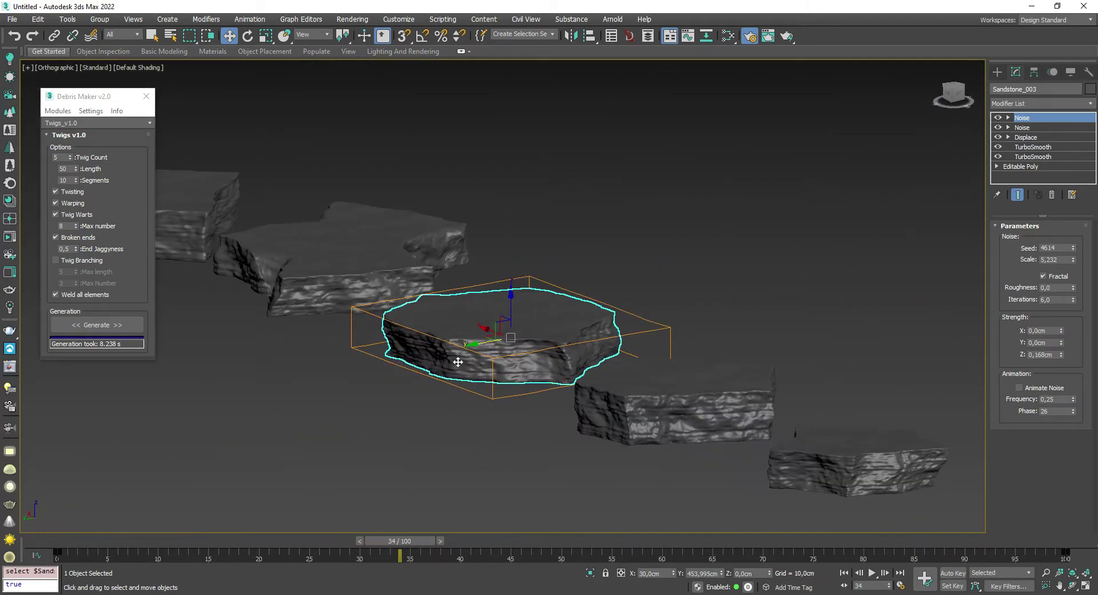
scroll(392, 435, down, 5)
scroll(453, 383, up, 3)
click(393, 301)
scroll(393, 300, up, 4)
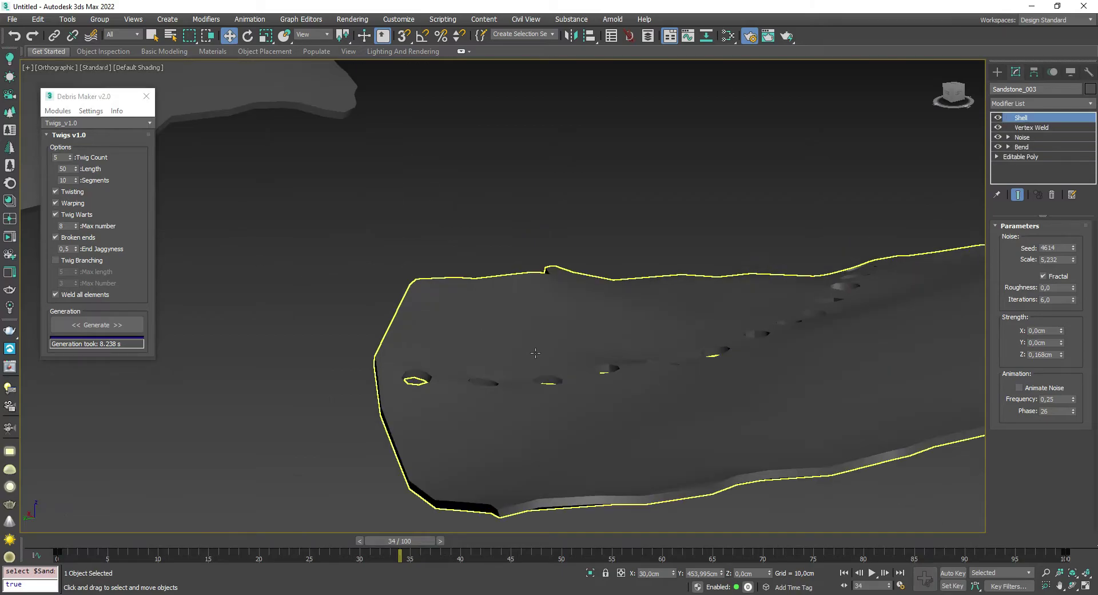
scroll(487, 393, down, 4)
scroll(487, 393, up, 3)
mouse_move(487, 392)
alt+middle_down()
mouse_move(583, 368)
mouse_move(611, 390)
mouse_move(520, 345)
alt+middle_up()
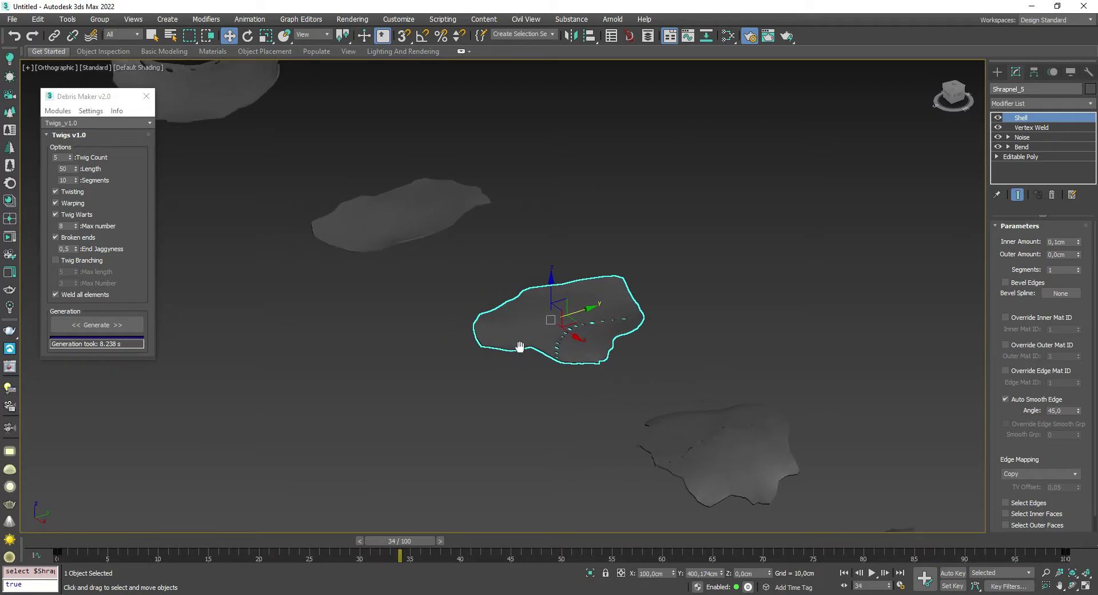
- Select Slate_002 and snowflake_2, orbiting so the slate snowflakes run diagonally
click(482, 271)
mouse_move(482, 272)
alt+middle_down()
mouse_move(436, 286)
mouse_move(512, 289)
mouse_move(520, 300)
alt+middle_up()
scroll(544, 306, down, 5)
scroll(571, 314, up, 8)
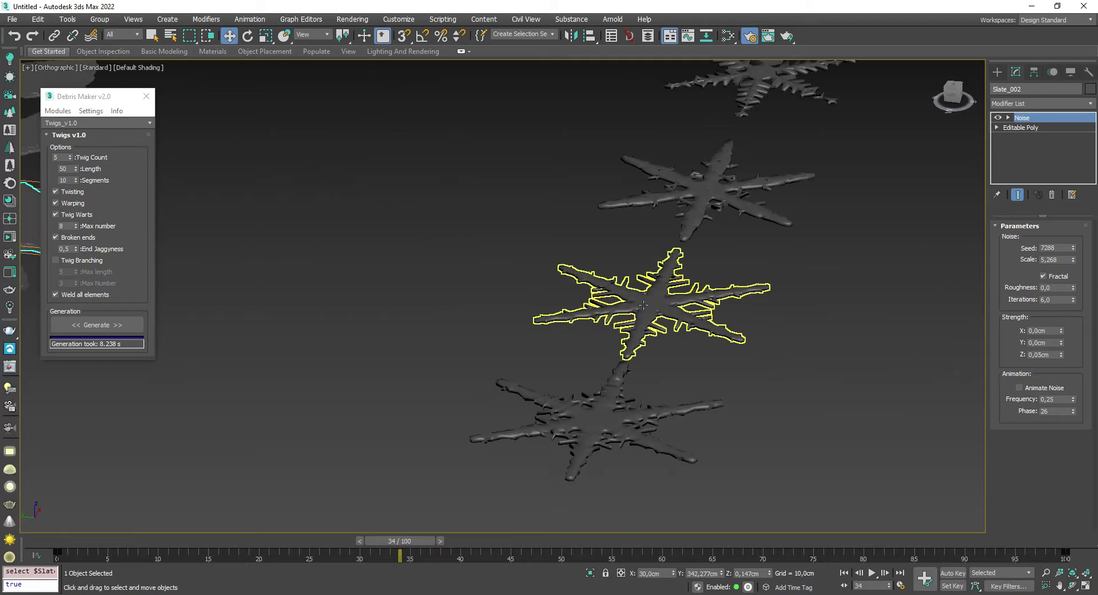
click(549, 294)
scroll(502, 313, down, 5)
alt+middle_drag(502, 313, 543, 314)
scroll(523, 313, up, 5)
scroll(523, 313, down, 5)
scroll(543, 314, up, 5)
scroll(434, 306, down, 5)
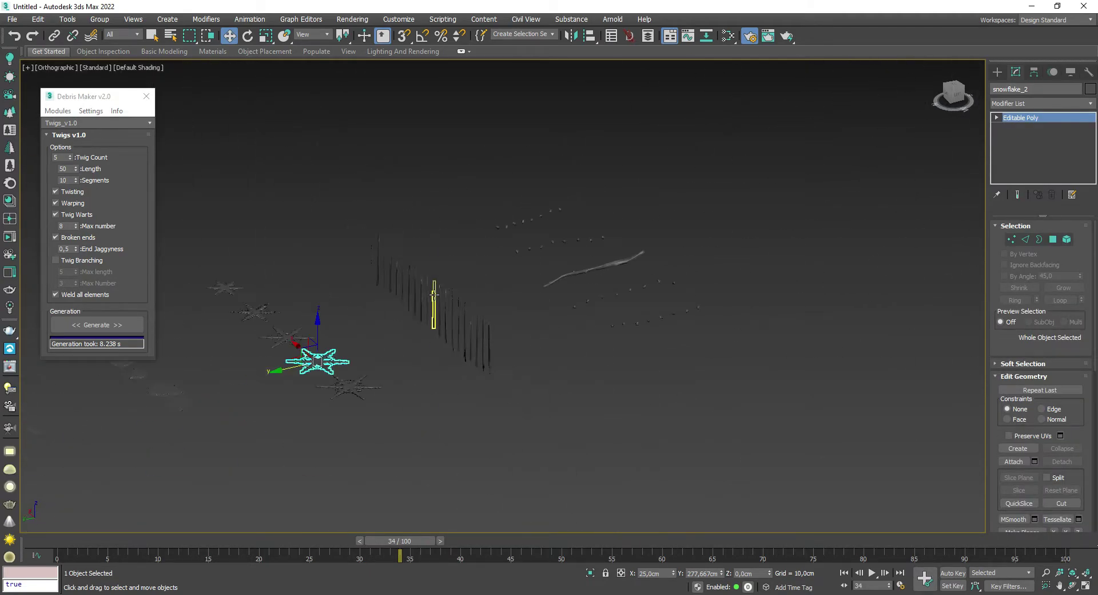
- Select the twig Cylinder019 and orbit around it
alt+middle_drag(433, 306, 490, 282)
scroll(427, 326, up, 5)
click(427, 326)
scroll(428, 326, down, 3)
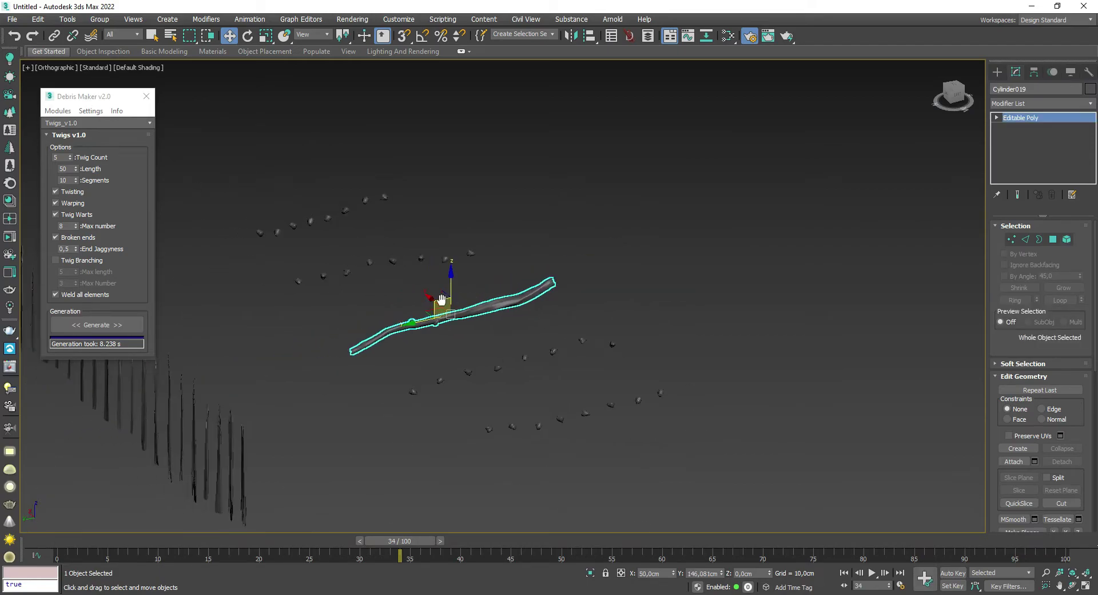
mouse_move(436, 309)
alt+middle_down()
mouse_move(439, 329)
mouse_move(490, 326)
alt+middle_up()
scroll(441, 311, up, 5)
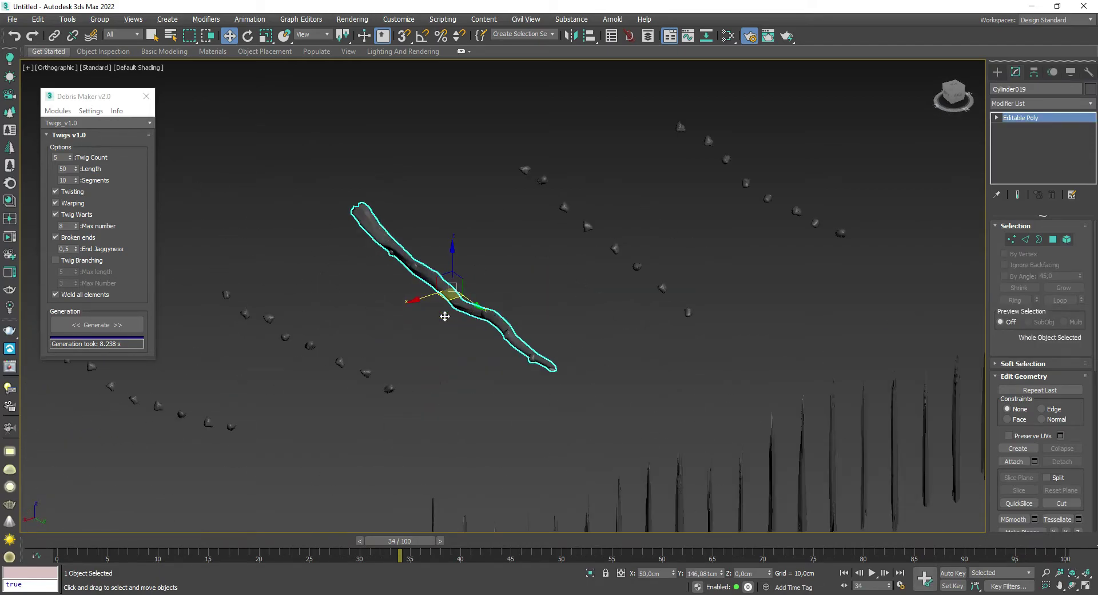
scroll(392, 310, down, 5)
- Deselect the twig, orbit out over the whole debris scene, and select a brick wall block
click(319, 278)
mouse_move(318, 277)
alt+middle_down()
mouse_move(326, 291)
mouse_move(479, 328)
alt+middle_up()
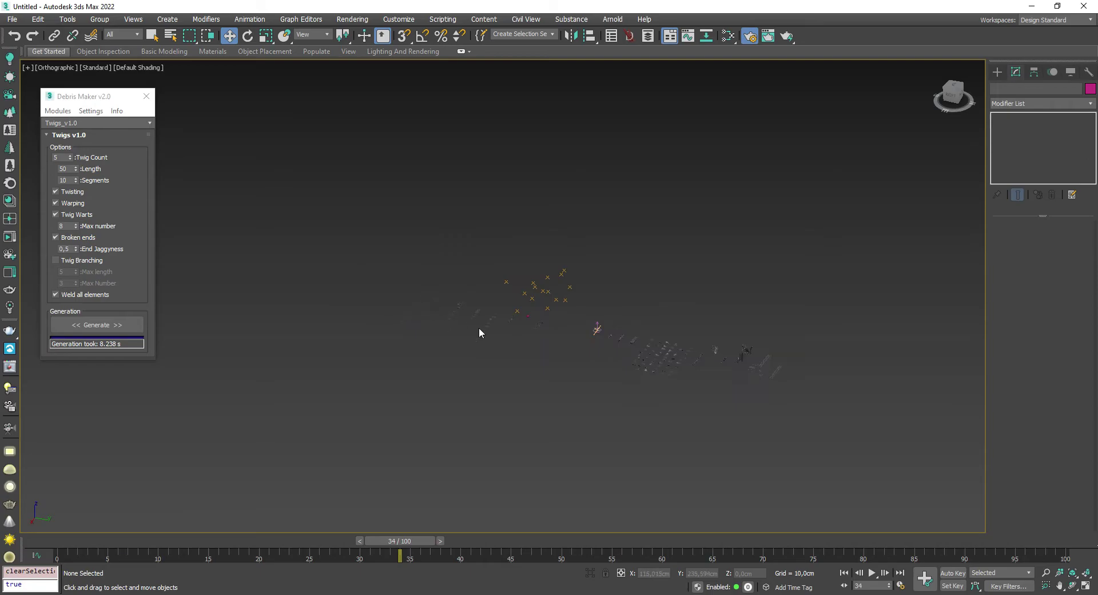
alt+middle_drag(714, 350, 743, 327)
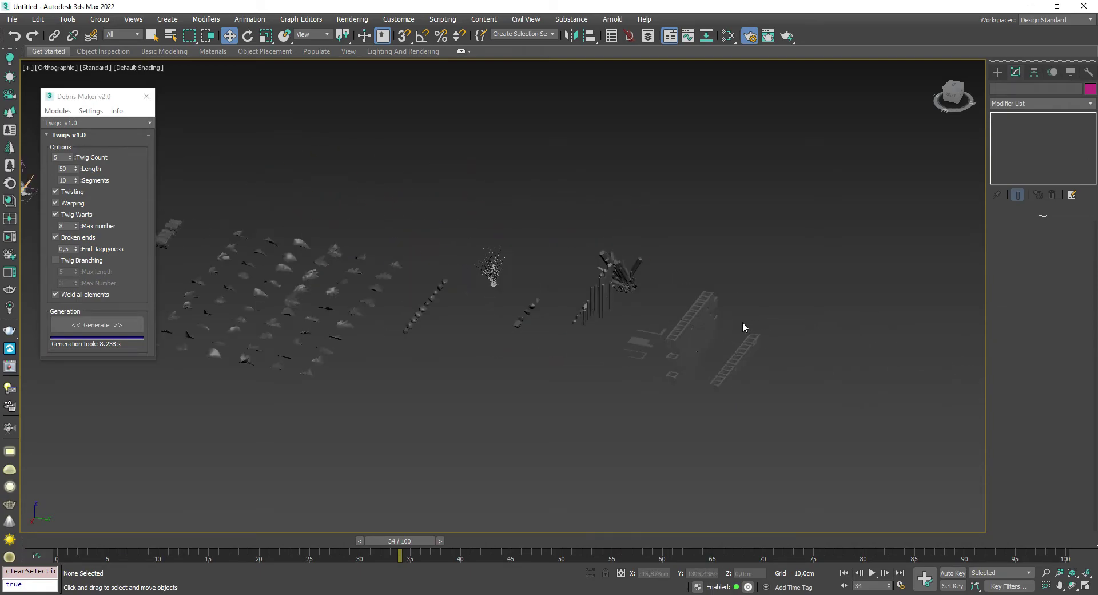
mouse_move(734, 427)
alt+middle_down()
mouse_move(778, 376)
mouse_move(618, 355)
mouse_move(779, 350)
alt+middle_up()
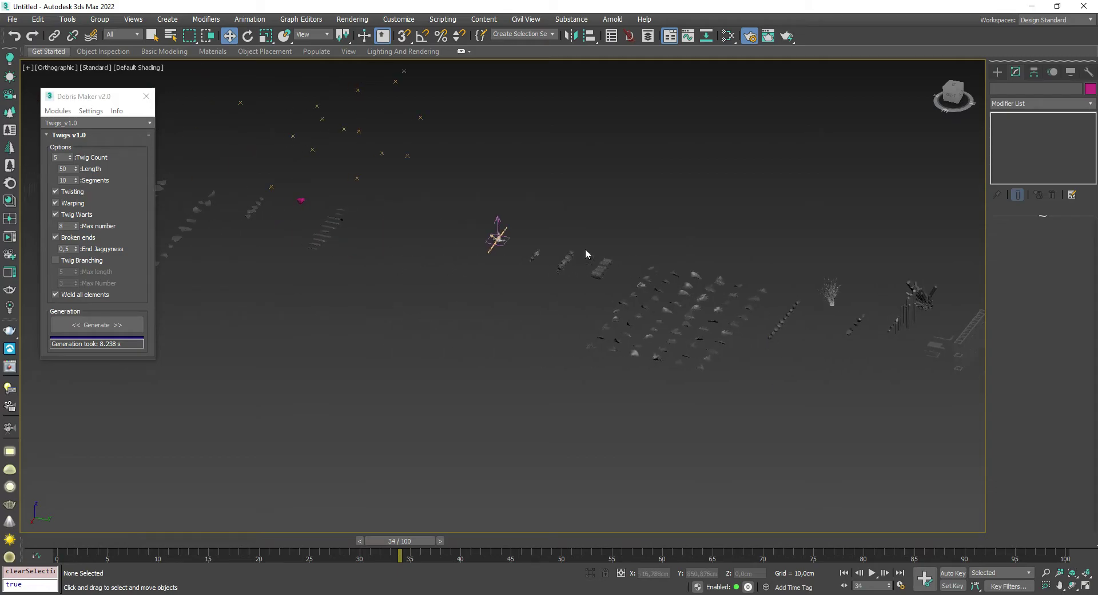
alt+middle_drag(585, 250, 632, 274)
mouse_move(497, 309)
alt+middle_down()
mouse_move(808, 380)
mouse_move(671, 336)
alt+middle_up()
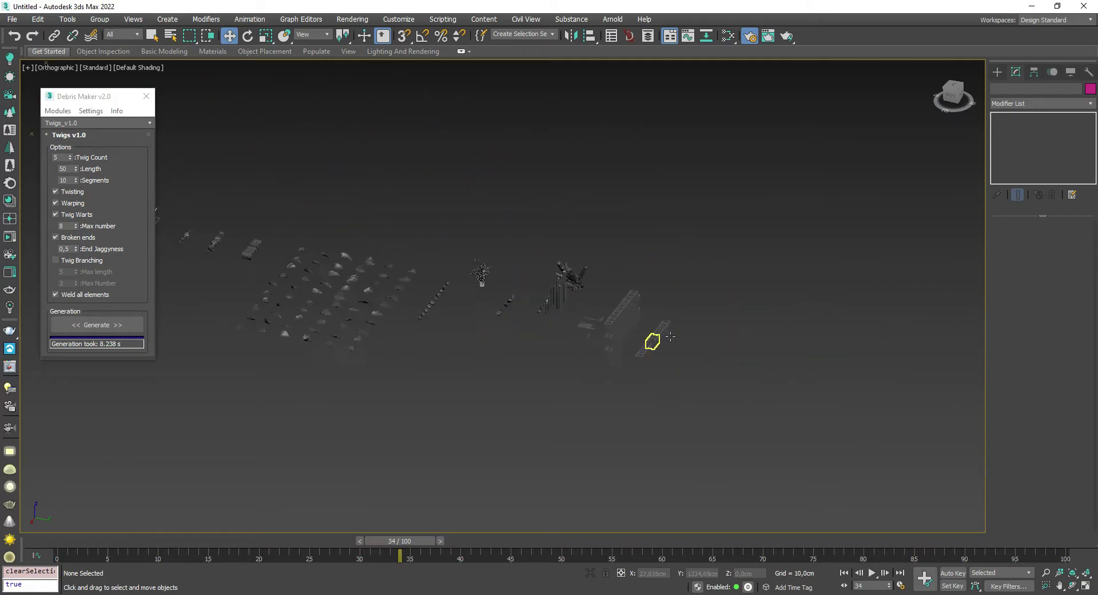
scroll(675, 340, up, 3)
scroll(684, 345, up, 5)
click(612, 343)
- Orbit around the brick wall block Object002, then zoom out over all the debris
alt+middle_drag(654, 375, 437, 348)
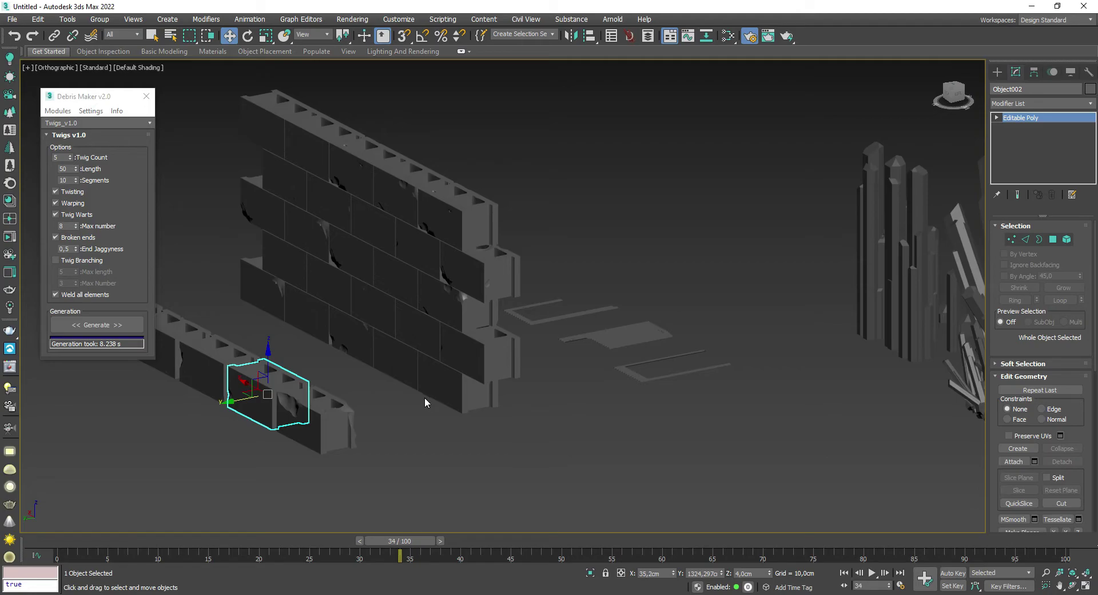
scroll(424, 397, down, 3)
scroll(417, 331, down, 5)
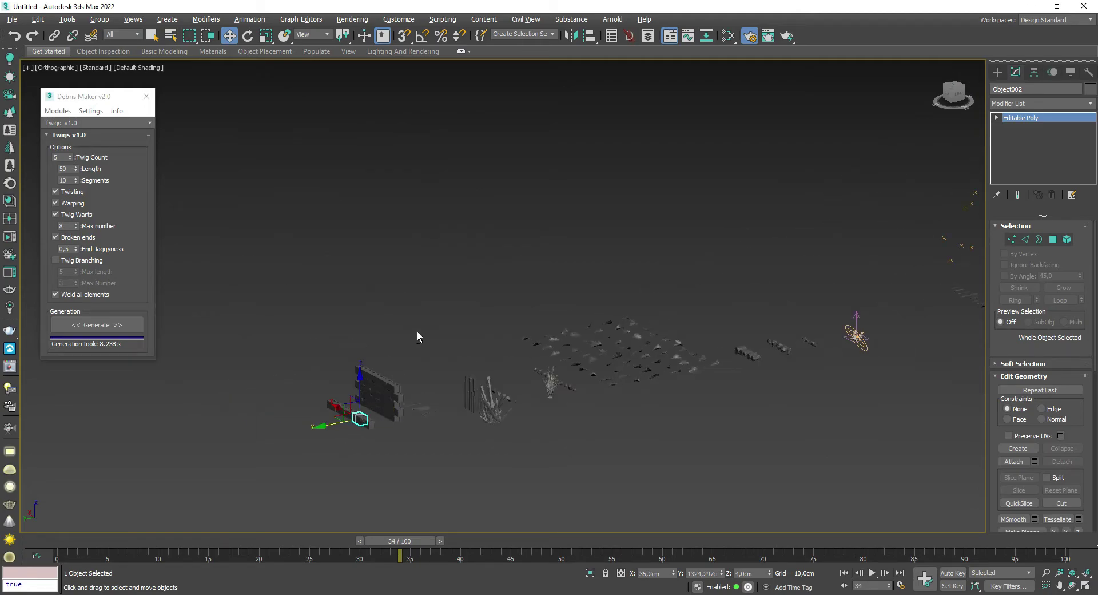